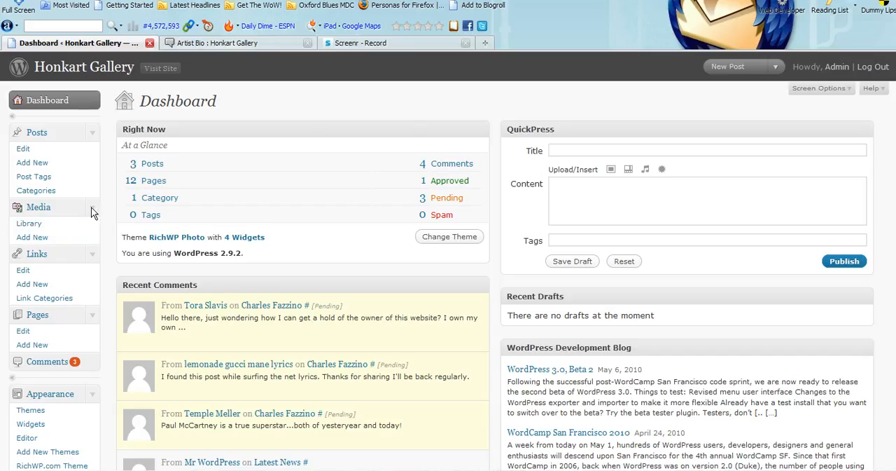
# - Open the page for adding new media to the site
pyautogui.click(93, 208)
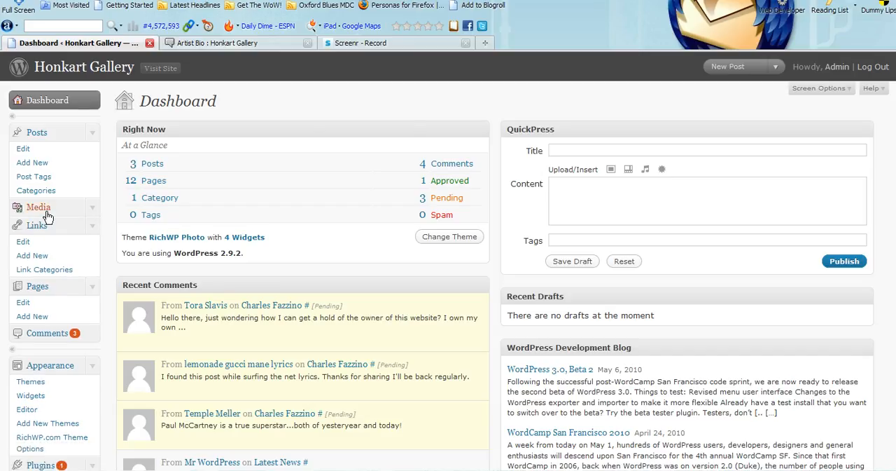
pyautogui.click(93, 208)
pyautogui.click(32, 238)
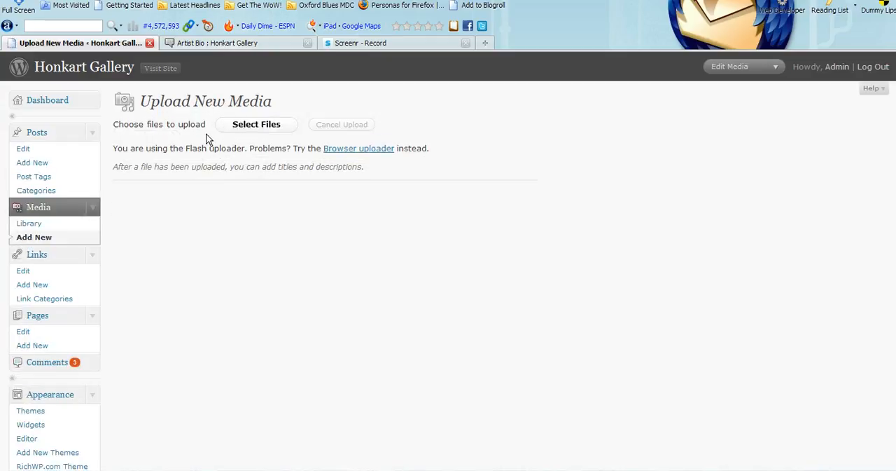
# - Start selecting files for upload and browse from My Documents through My Dropbox and client folder 005 to WEBSITE IMAGES
pyautogui.click(257, 125)
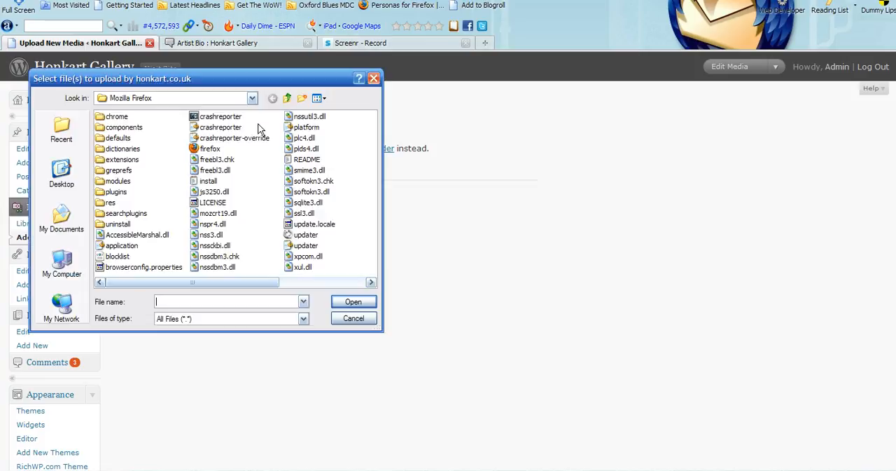
pyautogui.click(62, 222)
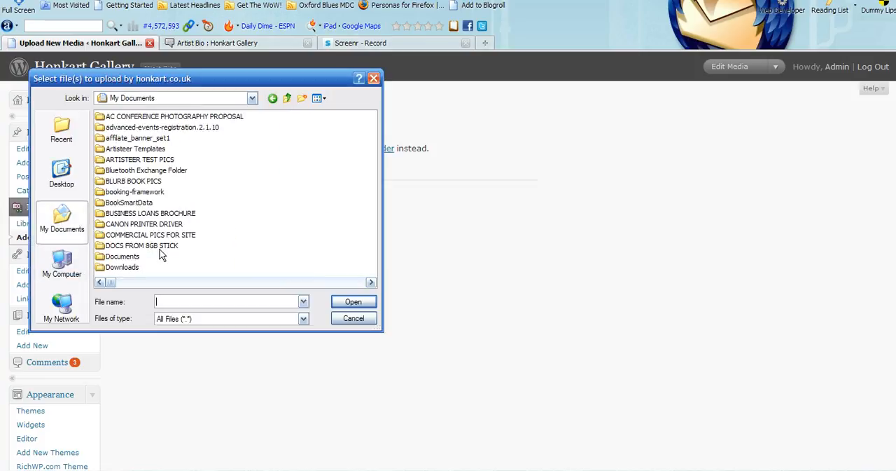
pyautogui.click(350, 282)
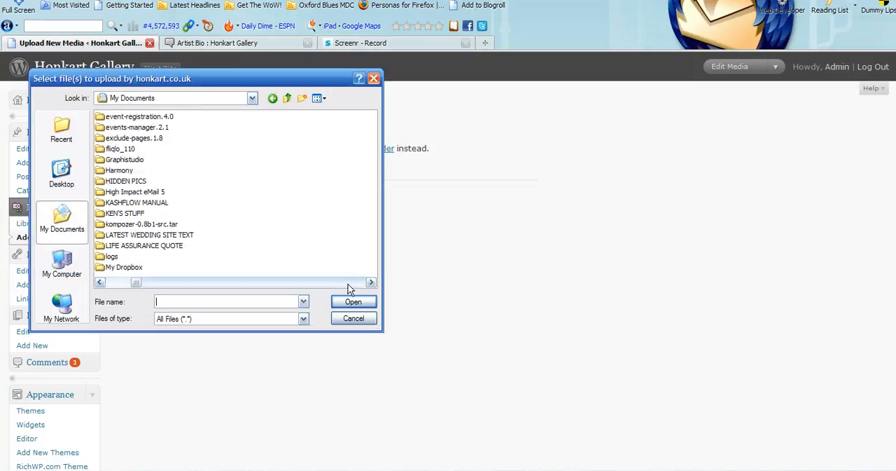
pyautogui.doubleClick(110, 267)
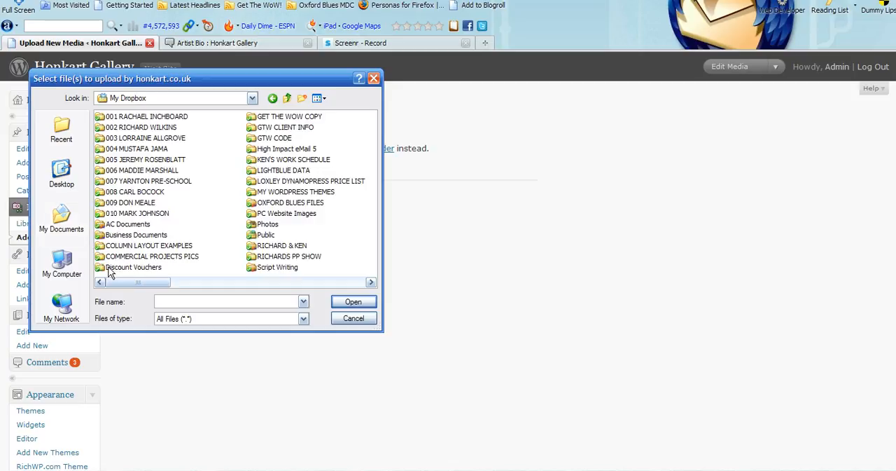
pyautogui.doubleClick(144, 159)
pyautogui.doubleClick(123, 150)
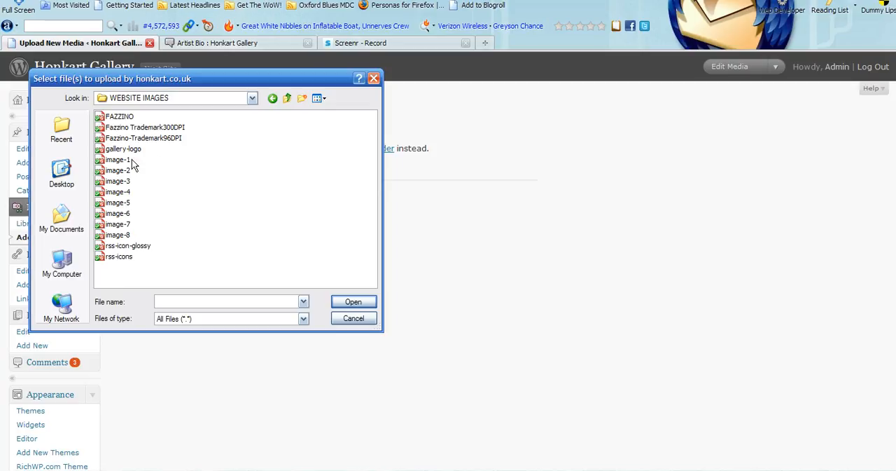
# - Select all the image files from FAZZINO through rss-icons, and clear the selection
pyautogui.click(124, 118)
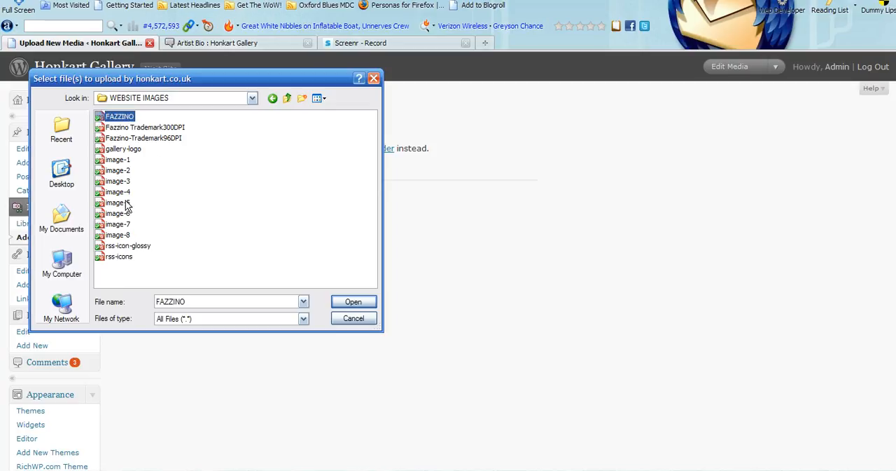
pyautogui.keyDown('shift'); pyautogui.click(117, 257); pyautogui.keyUp('shift')
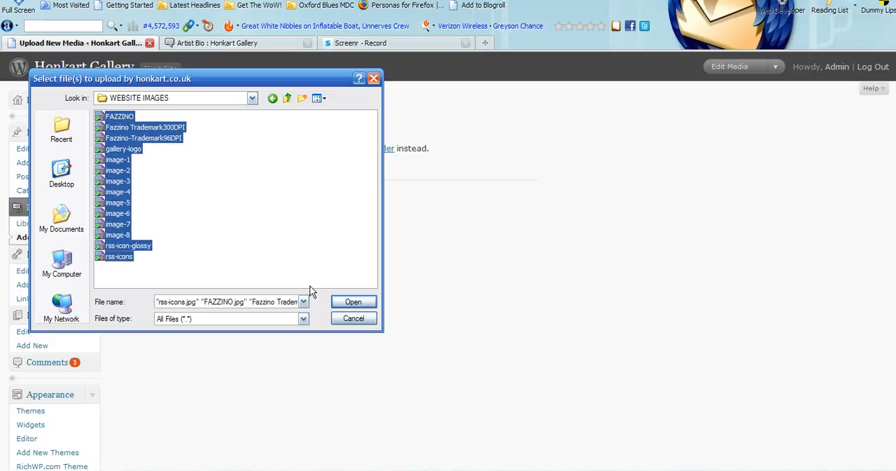
pyautogui.click(265, 135)
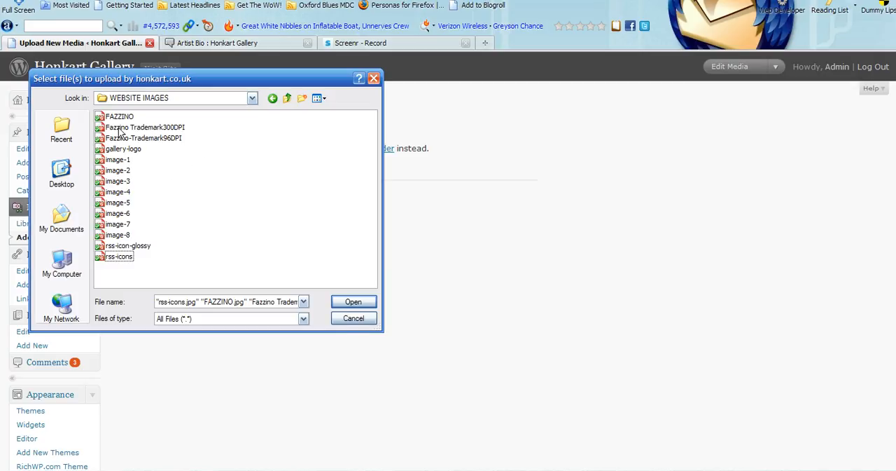
# - Check the file size of Fazzino Trademark300DPI in its properties and close them
pyautogui.click(156, 129)
pyautogui.rightClick(158, 129)
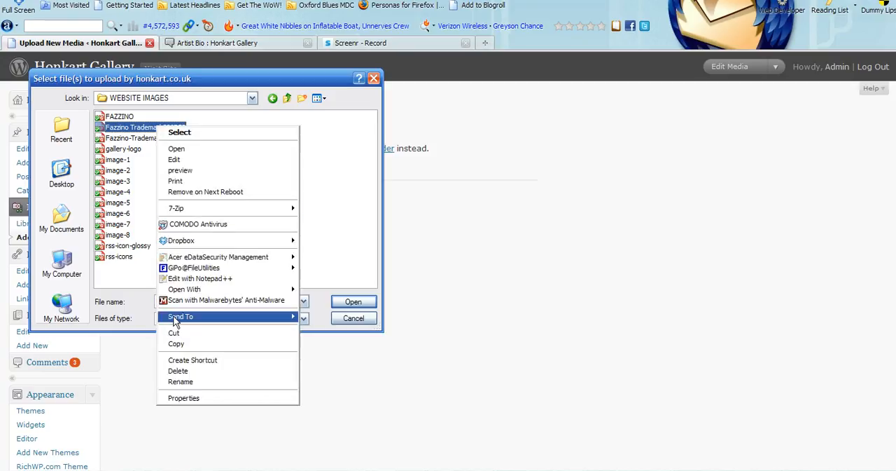
pyautogui.click(179, 398)
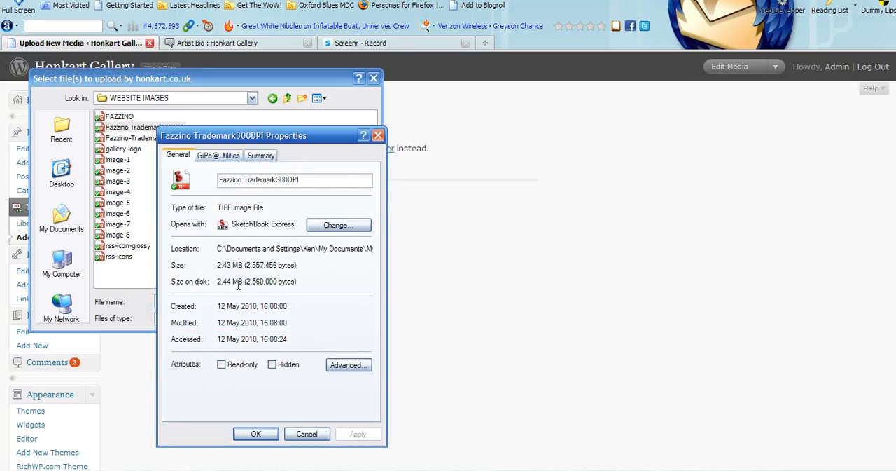
pyautogui.click(306, 434)
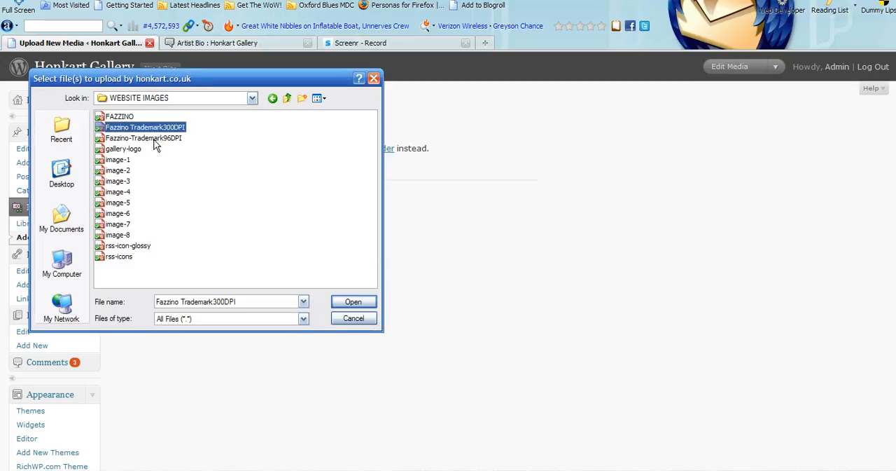
# - Check the file size of Fazzino-Trademark96DPI in its properties and upload that image
pyautogui.click(155, 140)
pyautogui.rightClick(156, 138)
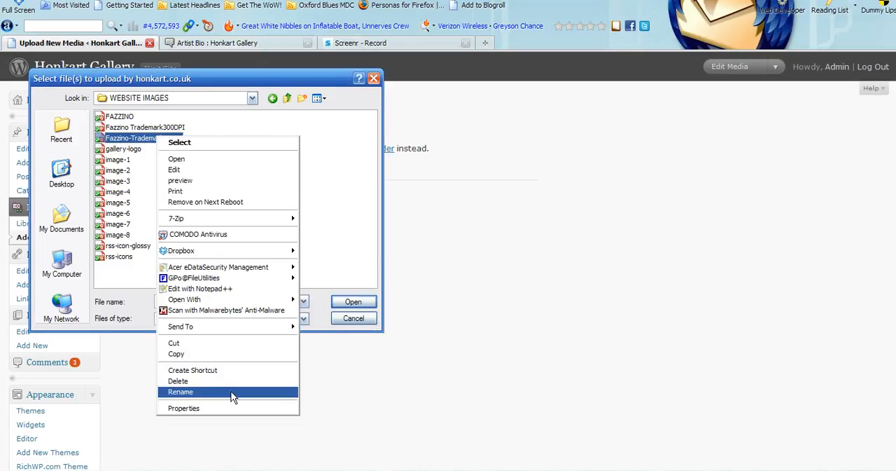
pyautogui.click(202, 406)
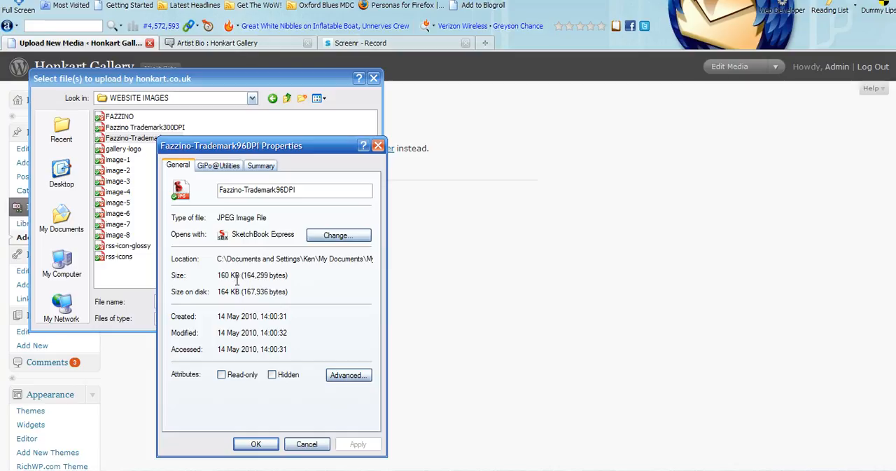
pyautogui.click(304, 444)
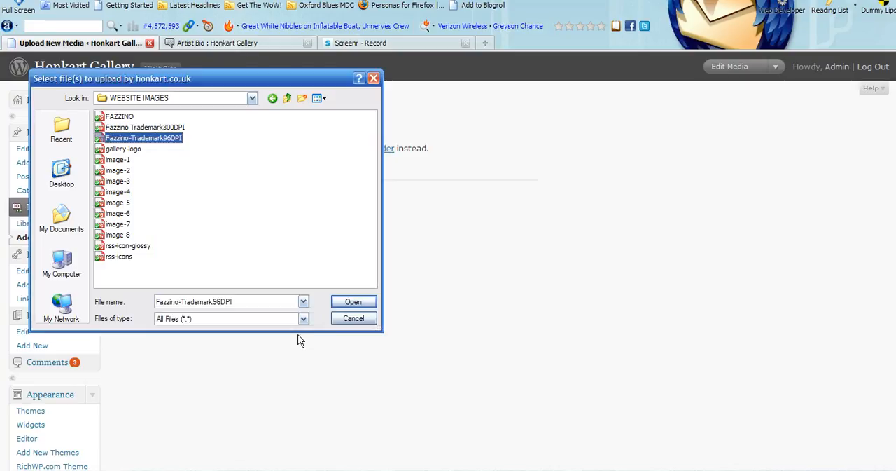
pyautogui.click(354, 302)
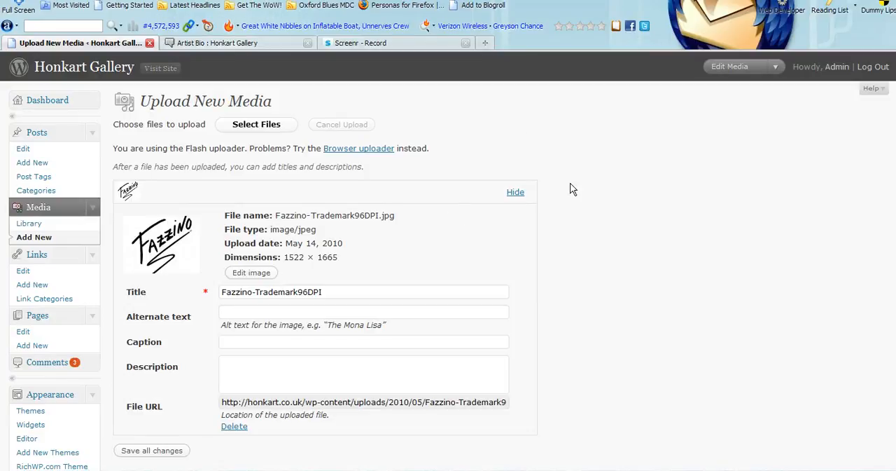
# - Set the uploaded image's alternate text to "Charles Fazzino Logo Image"
pyautogui.scroll(-3, 894, 181)
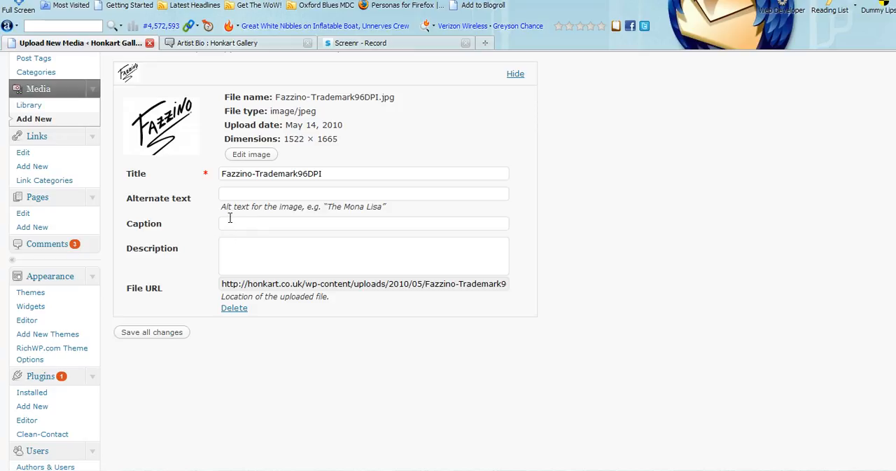
pyautogui.click(237, 189)
pyautogui.write('Charles Fazzino Logo I')
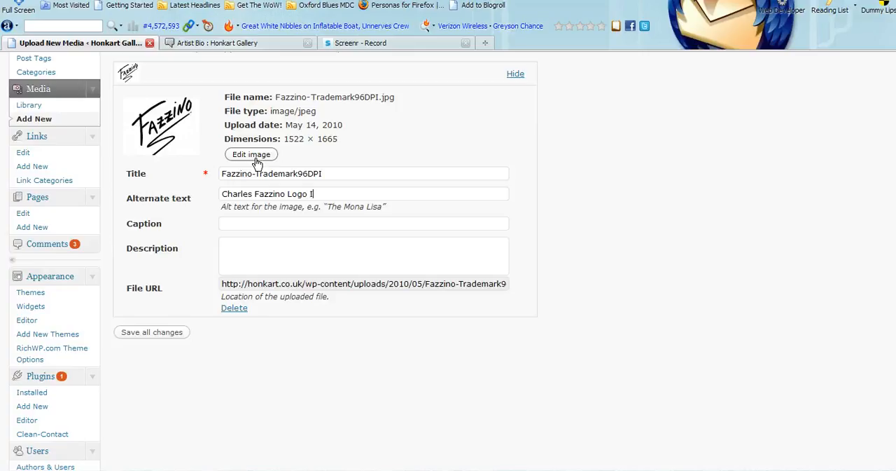
pyautogui.write('mage')
# - Copy the uploaded image's complete file URL and collapse the image's details
pyautogui.rightClick(375, 283)
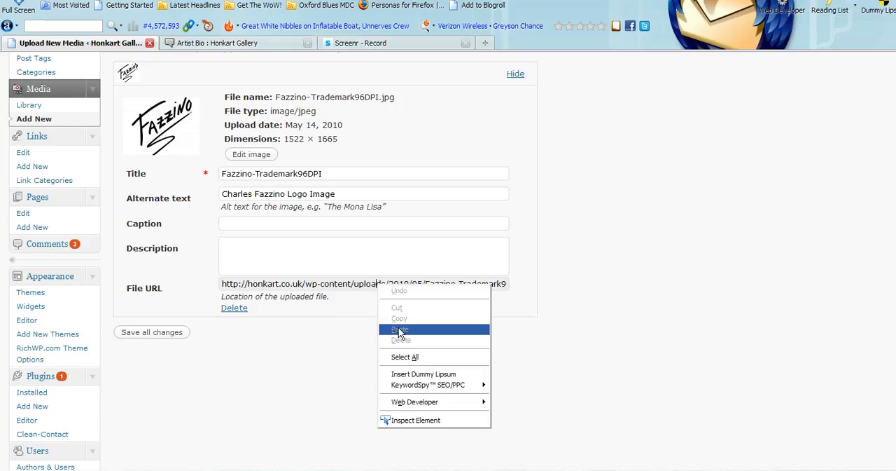
pyautogui.click(410, 353)
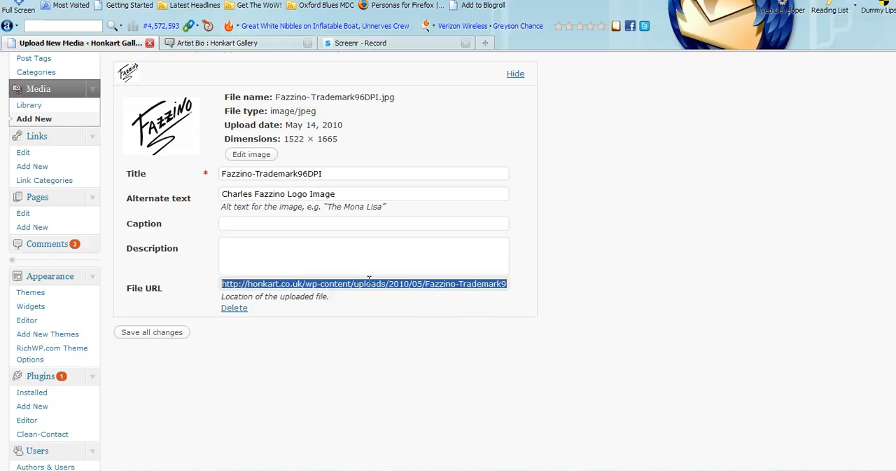
pyautogui.rightClick(369, 282)
pyautogui.click(402, 317)
pyautogui.scroll(2, 448, 259)
pyautogui.click(516, 136)
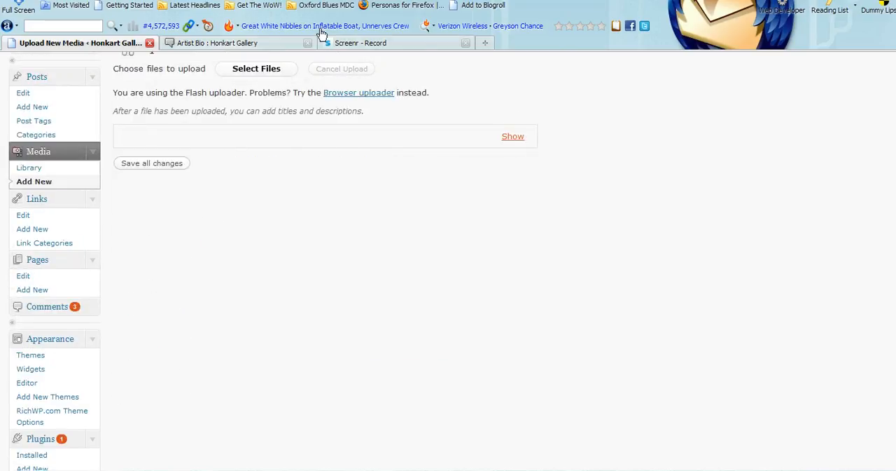
# - Open the Media Library and examine the files listed on its first page and on page 6
pyautogui.click(19, 168)
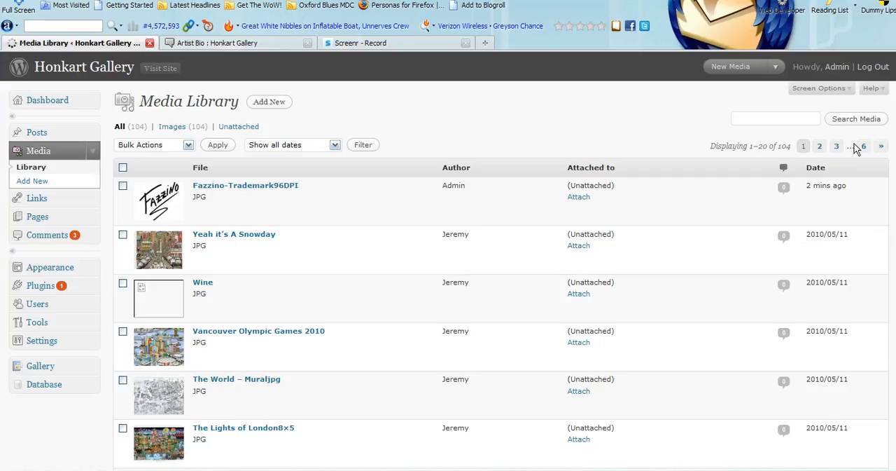
pyautogui.scroll(-8, 893, 261)
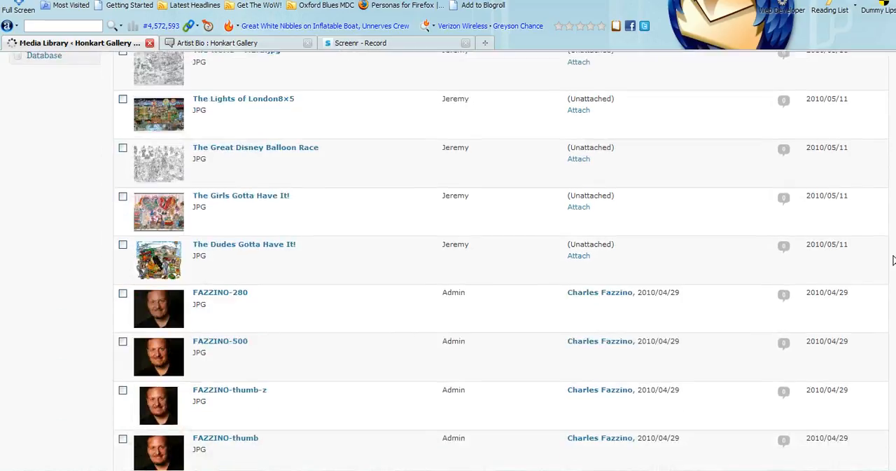
pyautogui.scroll(-2, 893, 261)
pyautogui.scroll(-6, 891, 281)
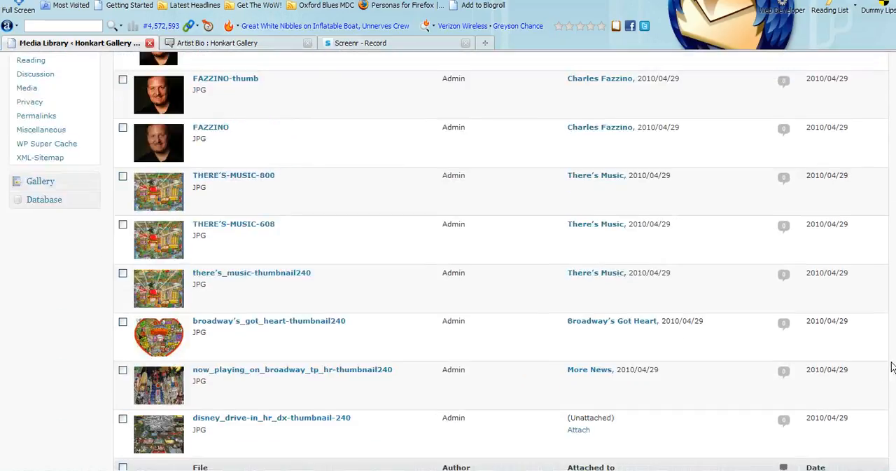
pyautogui.scroll(-2, 892, 281)
pyautogui.scroll(4, 891, 282)
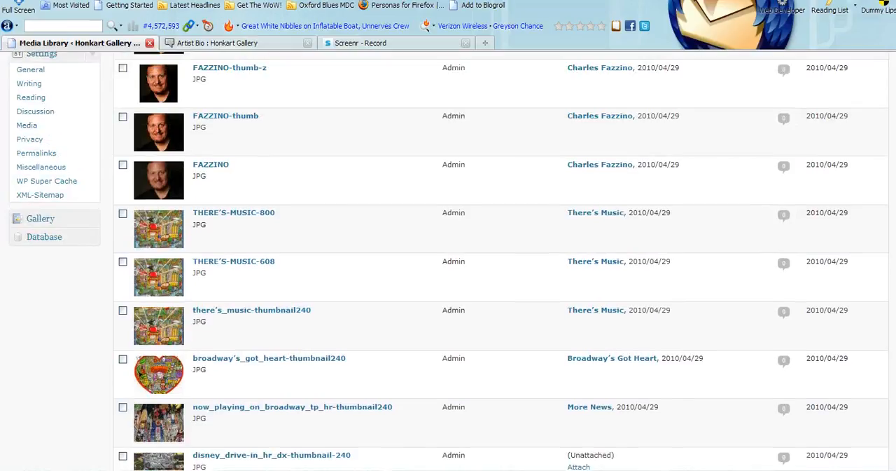
pyautogui.scroll(10, 892, 281)
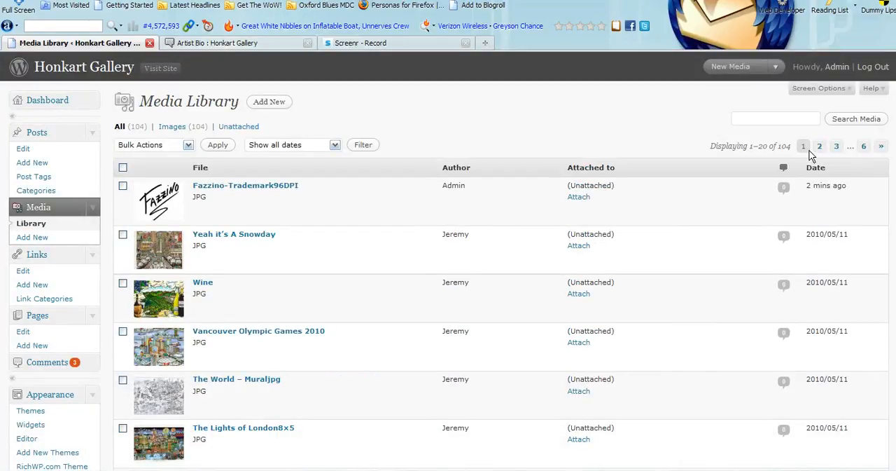
pyautogui.click(863, 147)
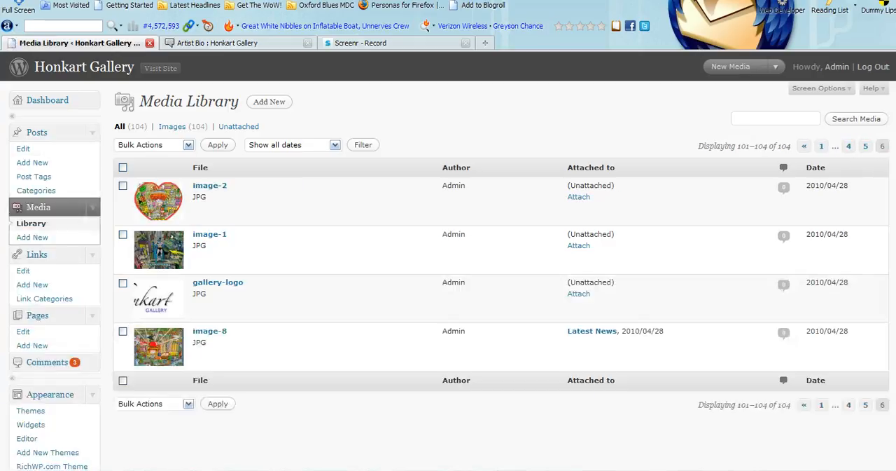
pyautogui.scroll(-1, 864, 172)
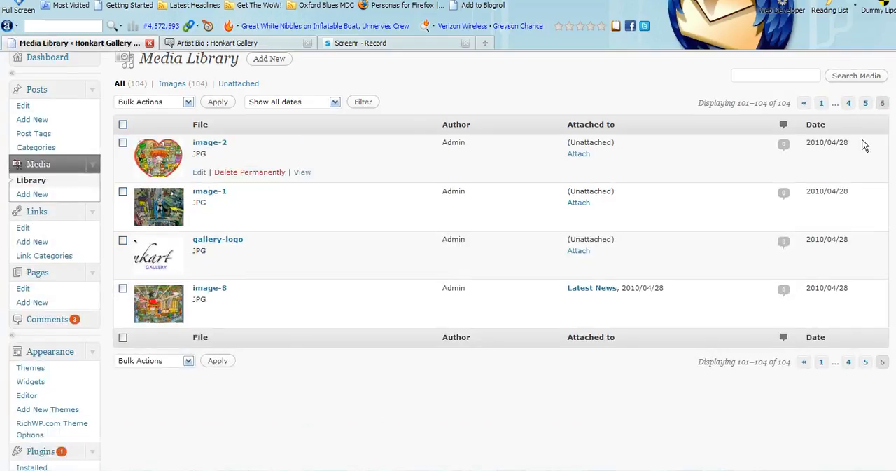